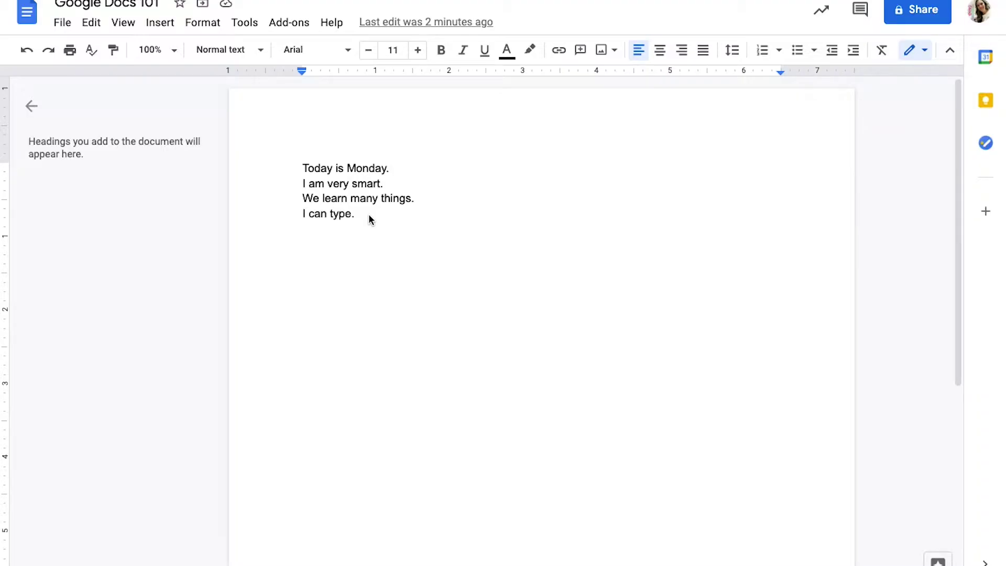
Type 'Hello' in Century Gothic after 'I can type.' and start a new line.
{"action": "left_click", "coordinate": [368, 217]}
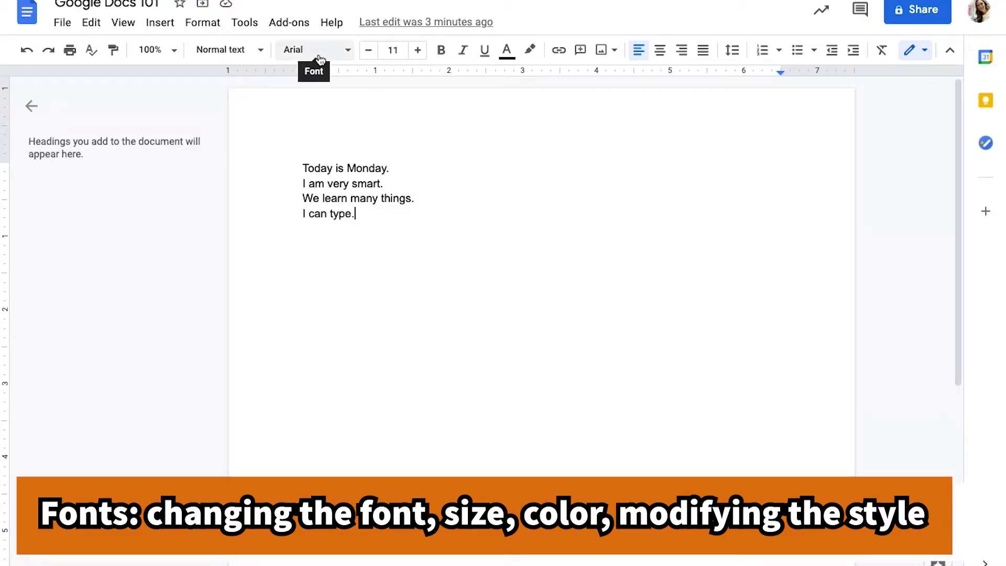
{"action": "left_click", "coordinate": [336, 53]}
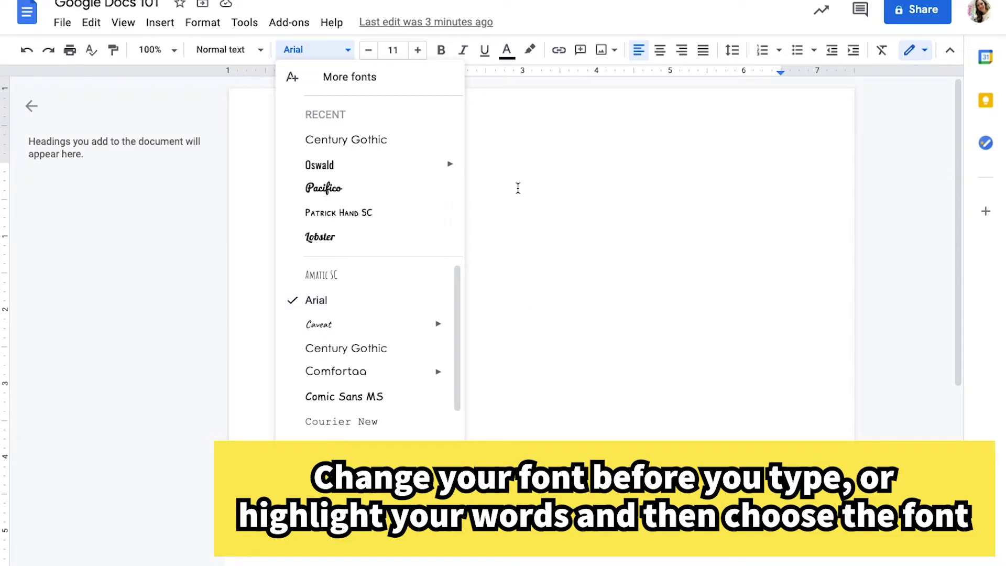
{"action": "left_click", "coordinate": [506, 157]}
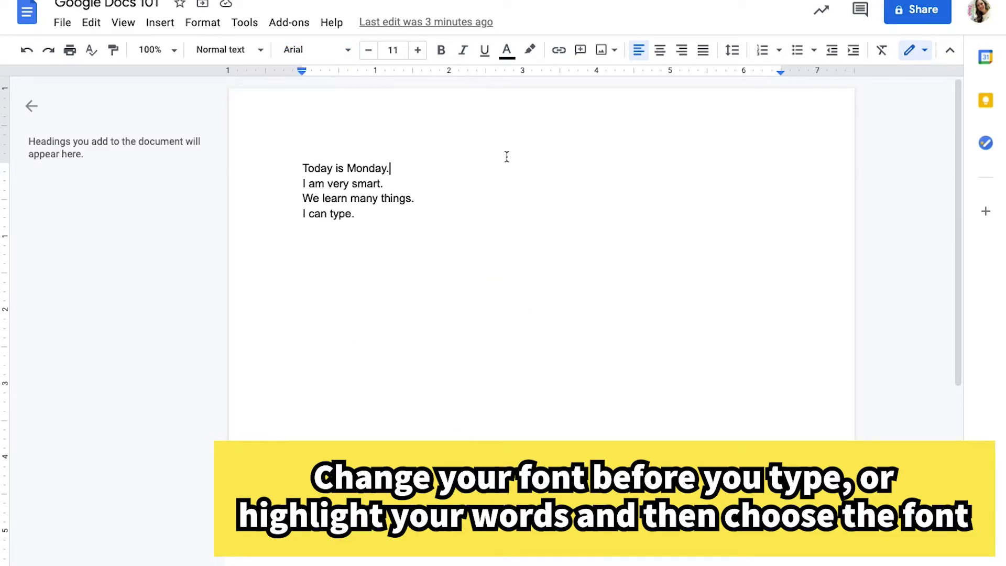
{"action": "left_click", "coordinate": [376, 227]}
{"action": "left_click", "coordinate": [333, 54]}
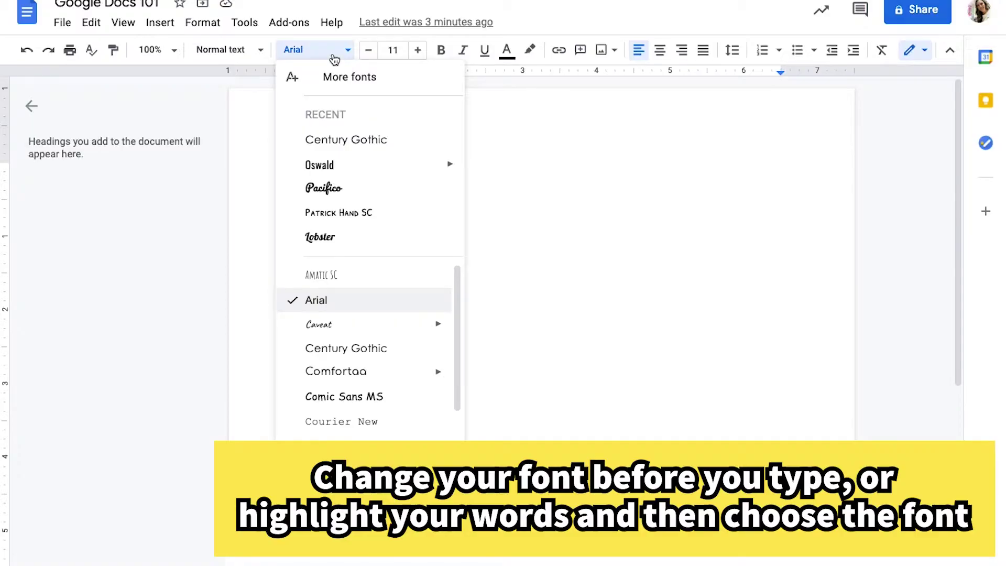
{"action": "left_click", "coordinate": [321, 138]}
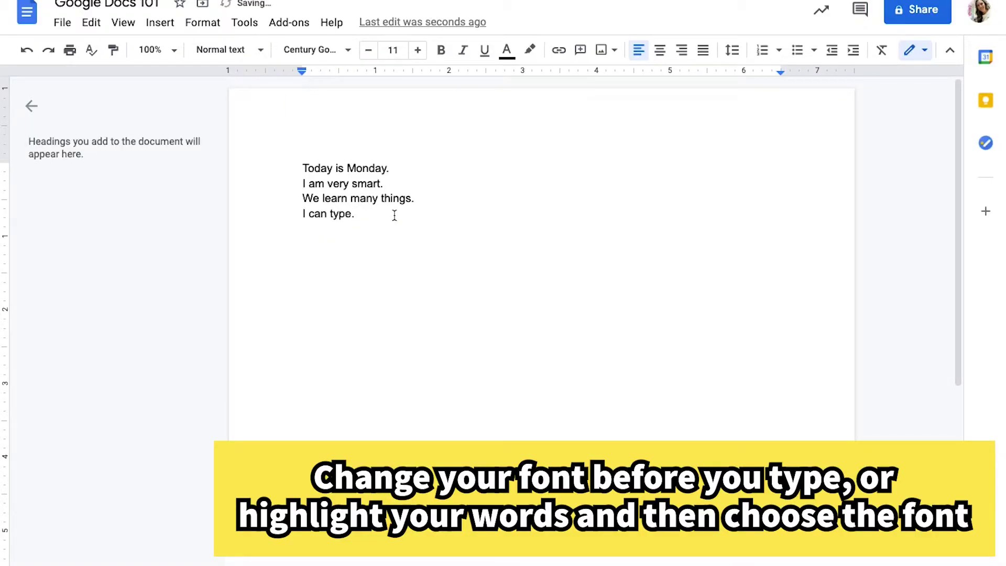
{"action": "type", "text": "Hello"}
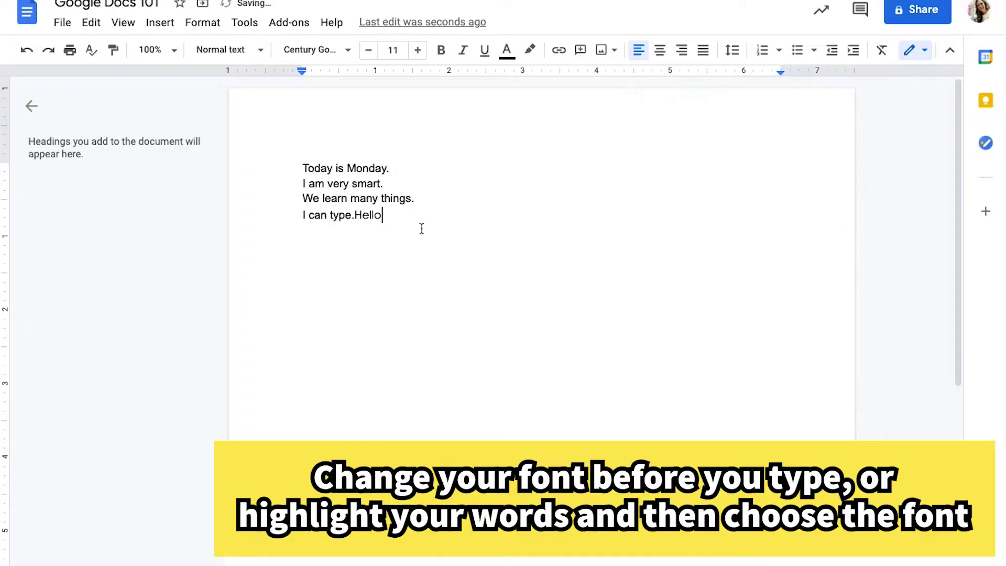
{"action": "key", "text": "Return"}
Change the font of all four lines to Impact.
{"action": "left_click_drag", "start_coordinate": [416, 222], "coordinate": [287, 155]}
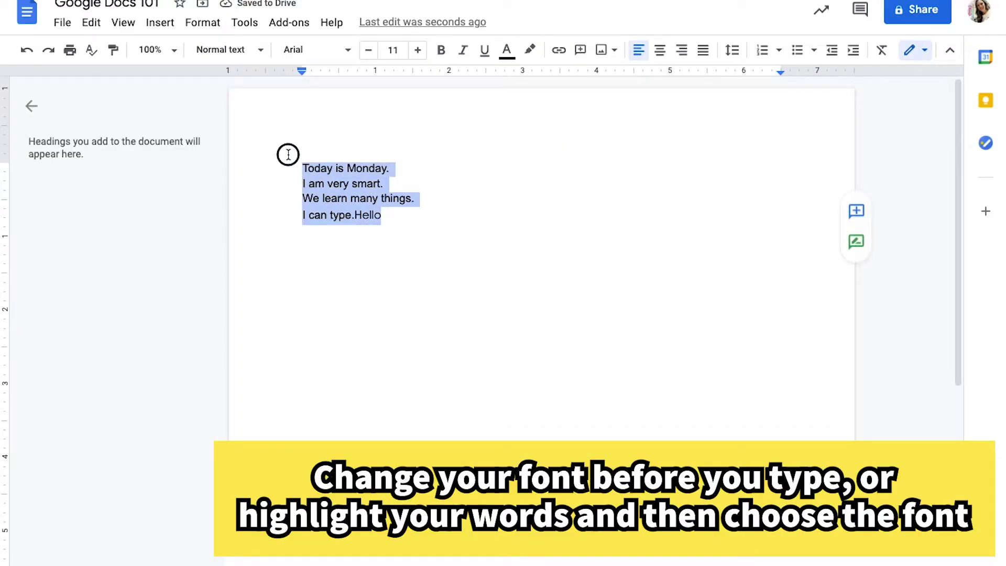
{"action": "left_click", "coordinate": [348, 54]}
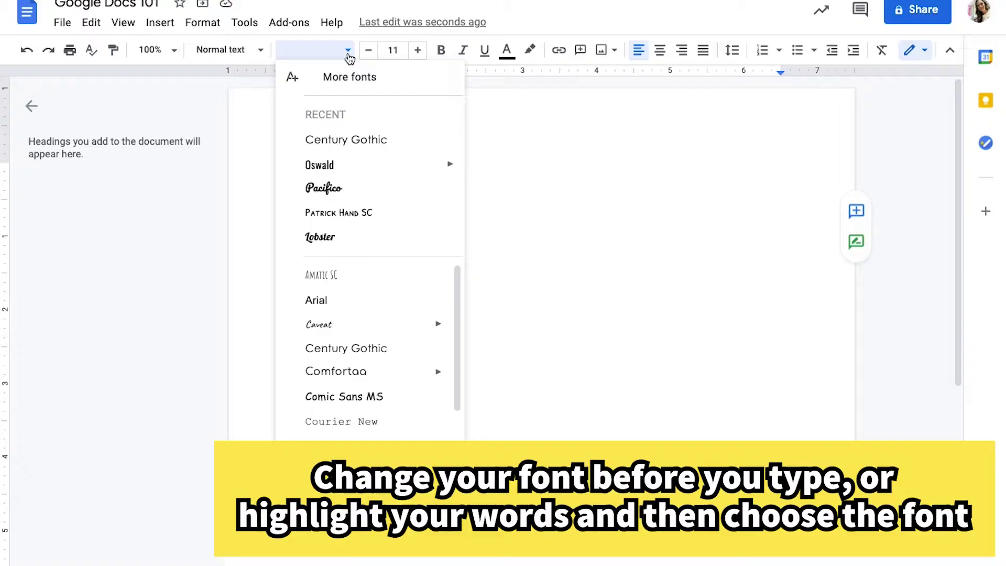
{"action": "mouse_move", "coordinate": [377, 378]}
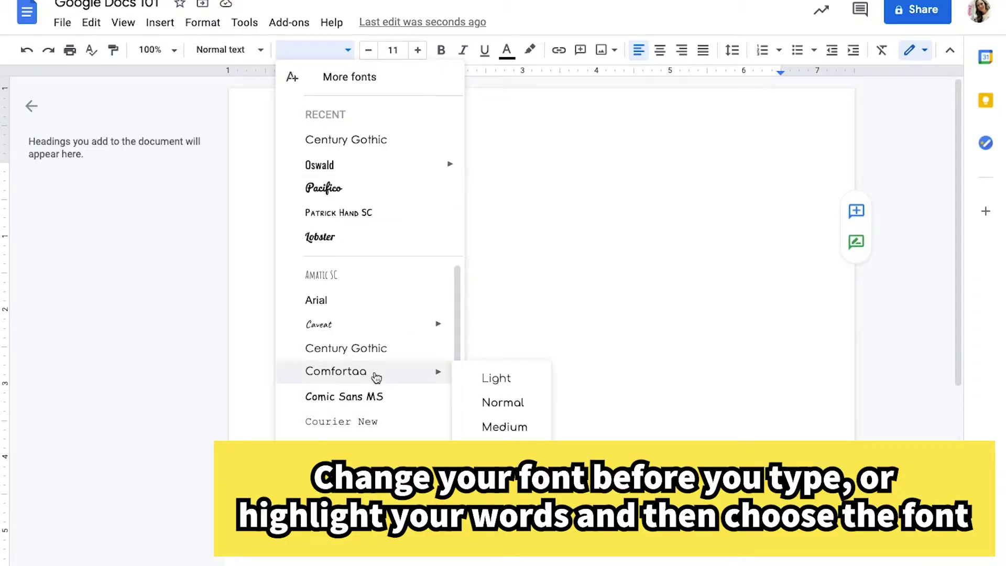
{"action": "left_click", "coordinate": [342, 492]}
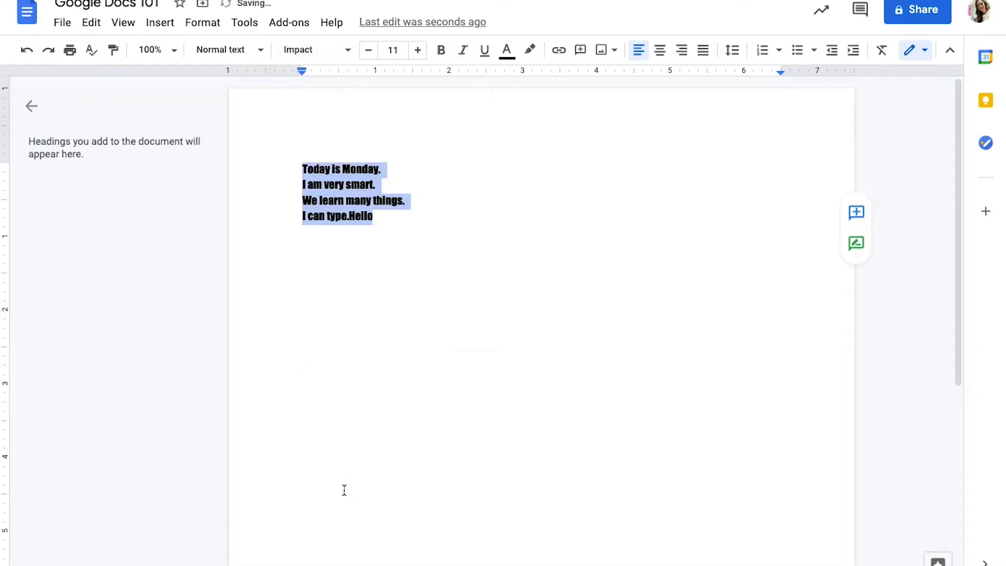
Add a space before Hello and set all four lines to Times New Roman.
{"action": "left_click", "coordinate": [409, 236]}
{"action": "key", "text": "Left"}
{"action": "key", "text": "Left"}
{"action": "key", "text": "Left"}
{"action": "key", "text": "Left"}
{"action": "key", "text": "Left"}
{"action": "key", "text": "Left"}
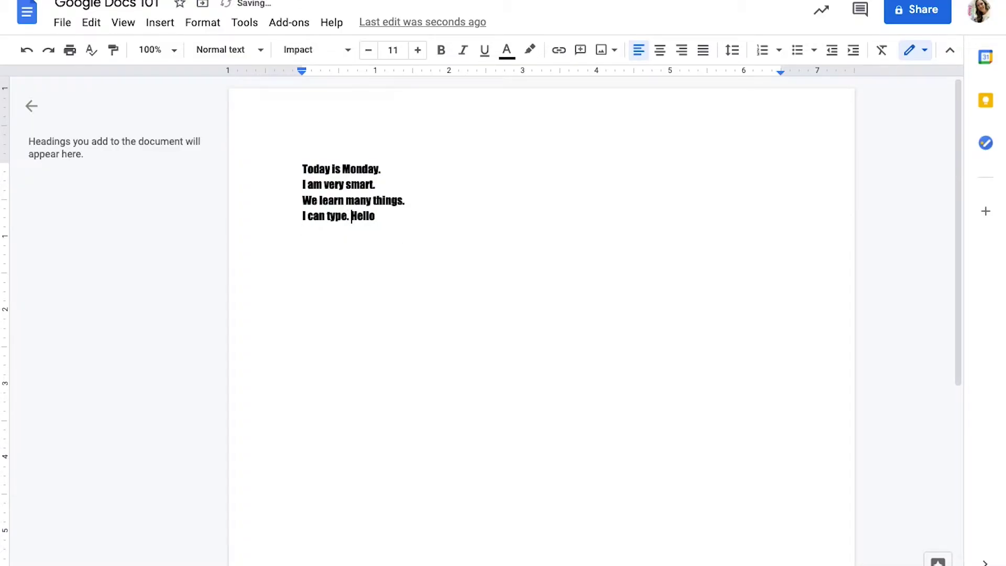
{"action": "key", "text": "Down"}
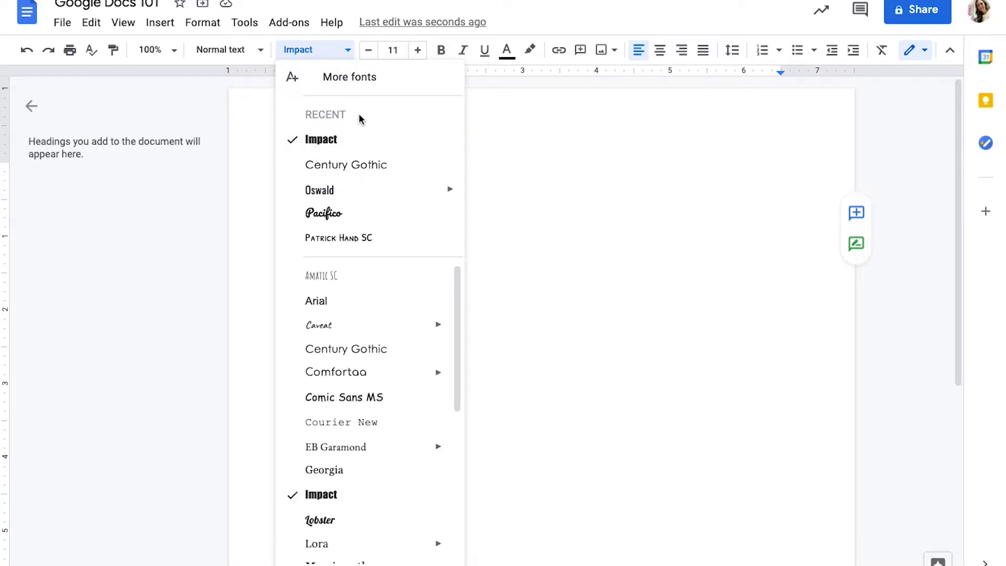
{"action": "scroll", "coordinate": [397, 496], "scroll_direction": "down", "scroll_amount": 5}
{"action": "left_click", "coordinate": [385, 533]}
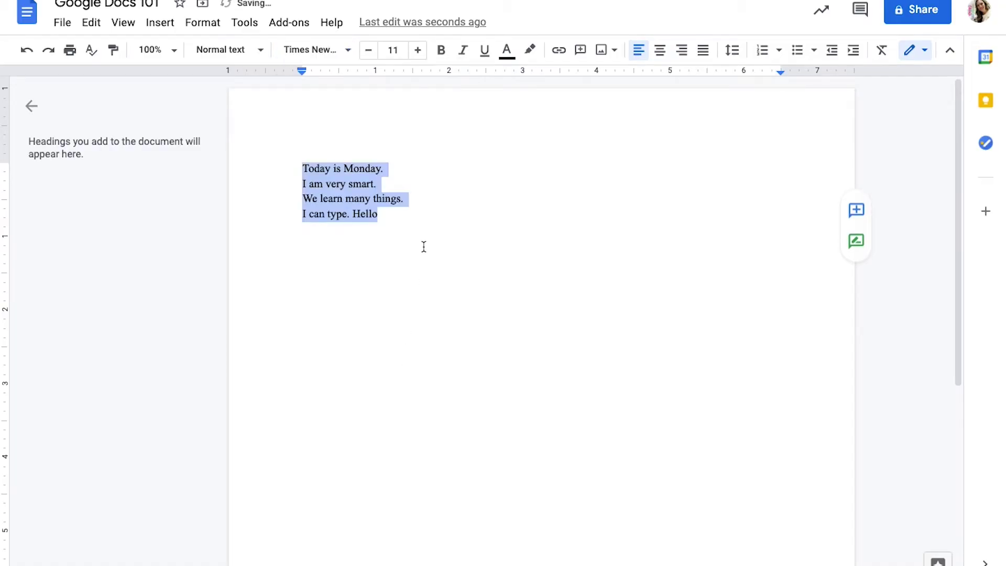
{"action": "left_click", "coordinate": [420, 216]}
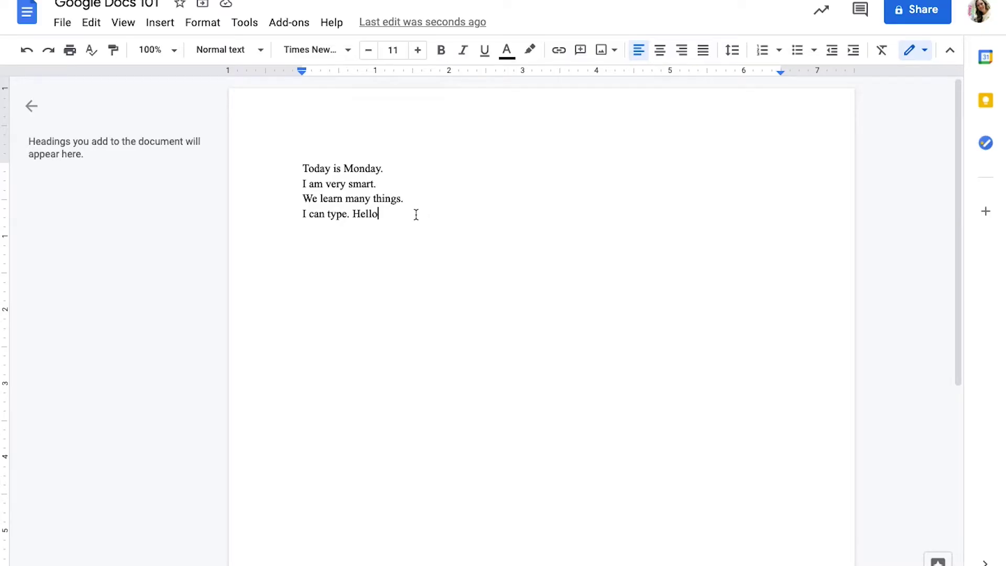
Set the four lines to font size 12, briefly trying 13 before returning to 12.
{"action": "left_click", "coordinate": [412, 218]}
{"action": "left_click_drag", "start_coordinate": [412, 218], "coordinate": [300, 168]}
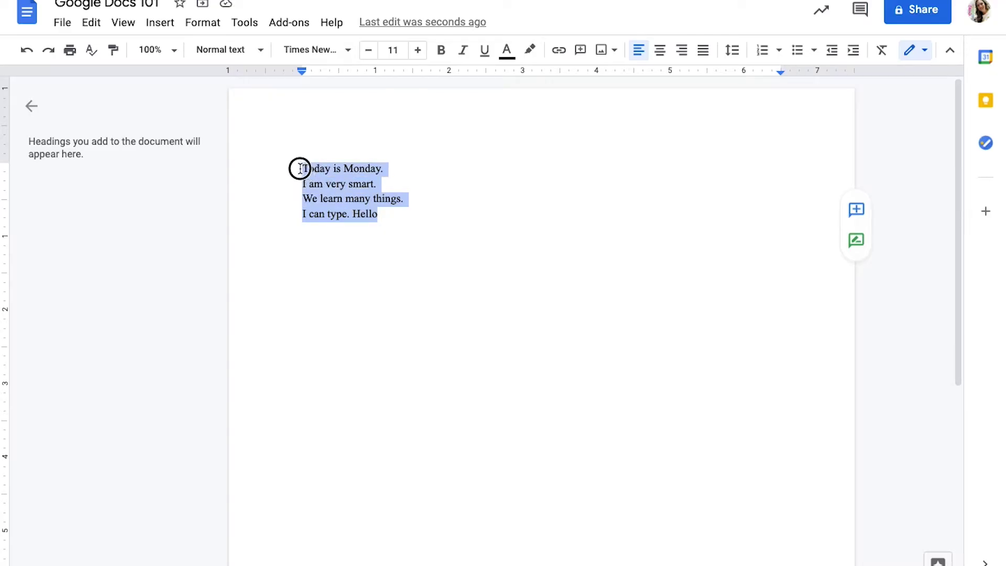
{"action": "left_click", "coordinate": [401, 55]}
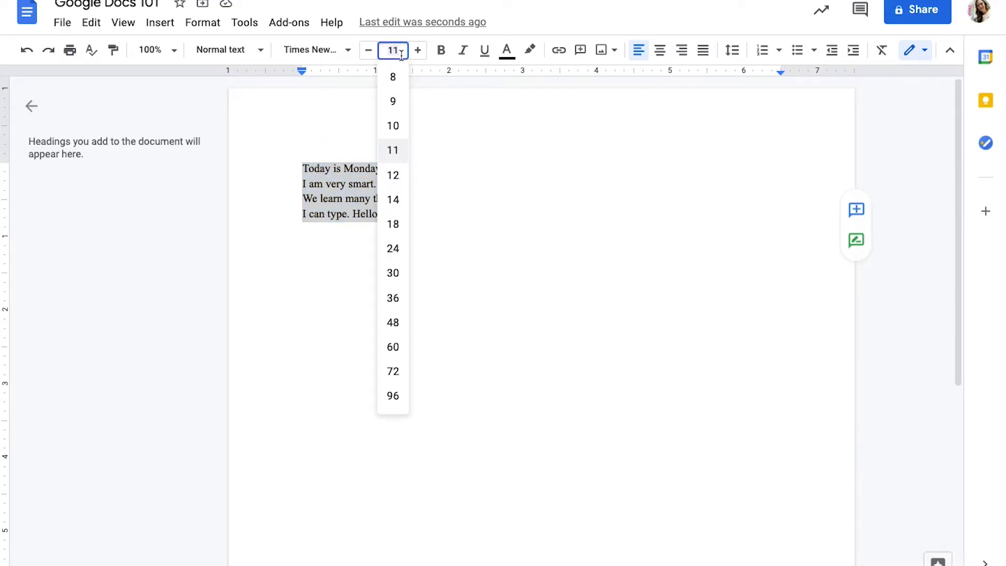
{"action": "left_click", "coordinate": [401, 179]}
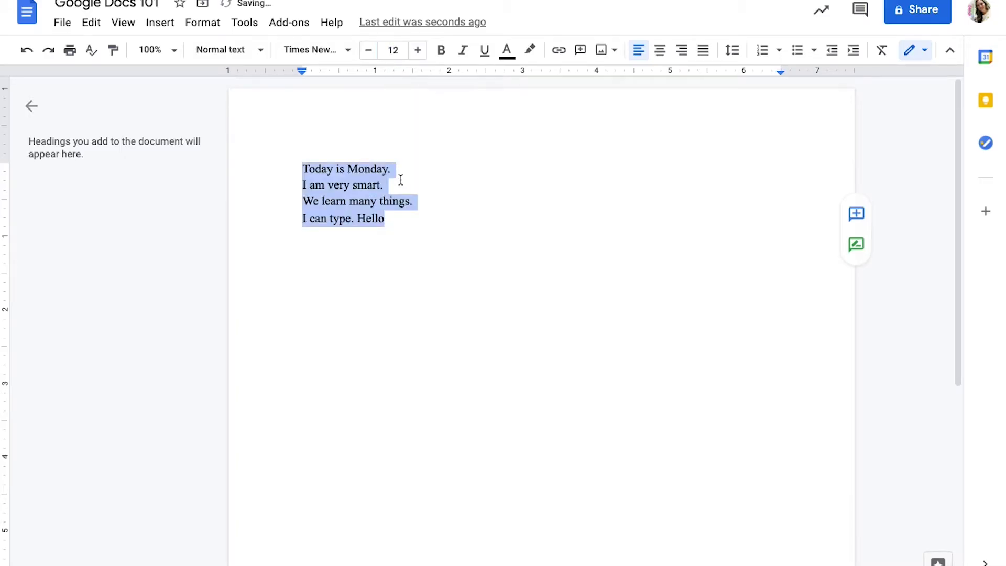
{"action": "left_click", "coordinate": [419, 54]}
{"action": "left_click", "coordinate": [370, 55]}
{"action": "left_click", "coordinate": [410, 218]}
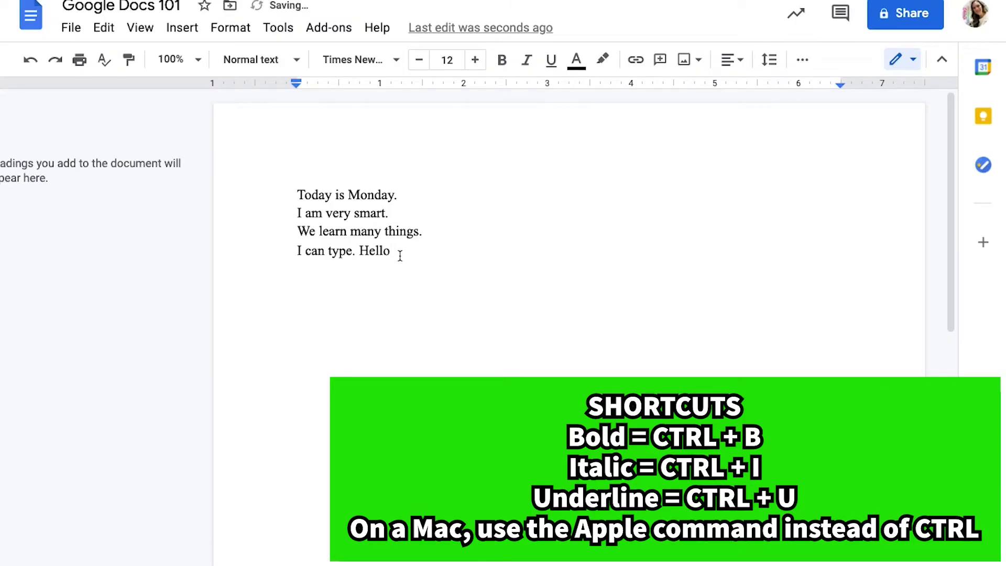
Toggle bold, italic and underline on Hello, leaving it plain size-12 Times New Roman.
{"action": "left_click_drag", "start_coordinate": [400, 256], "coordinate": [357, 250]}
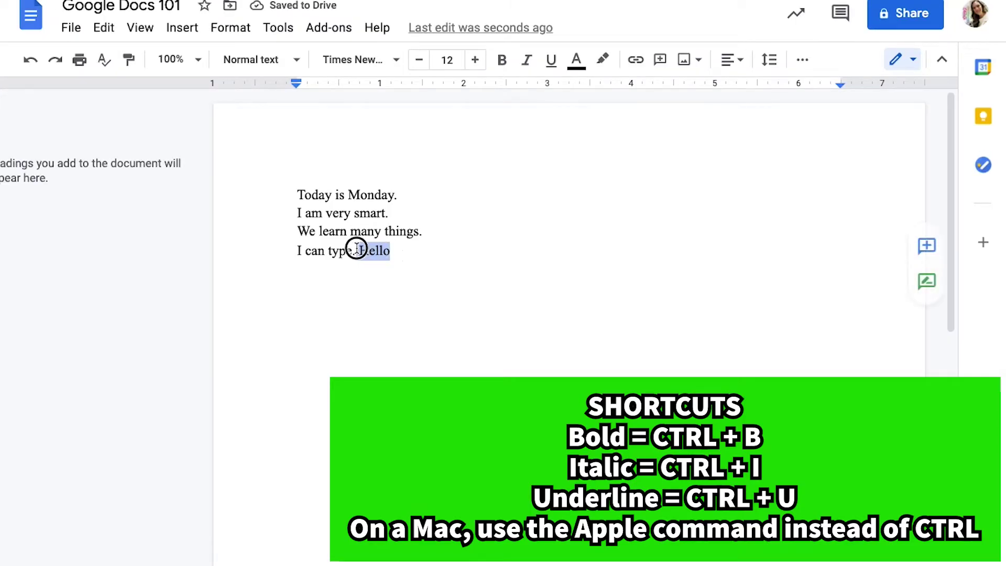
{"action": "left_click", "coordinate": [507, 66]}
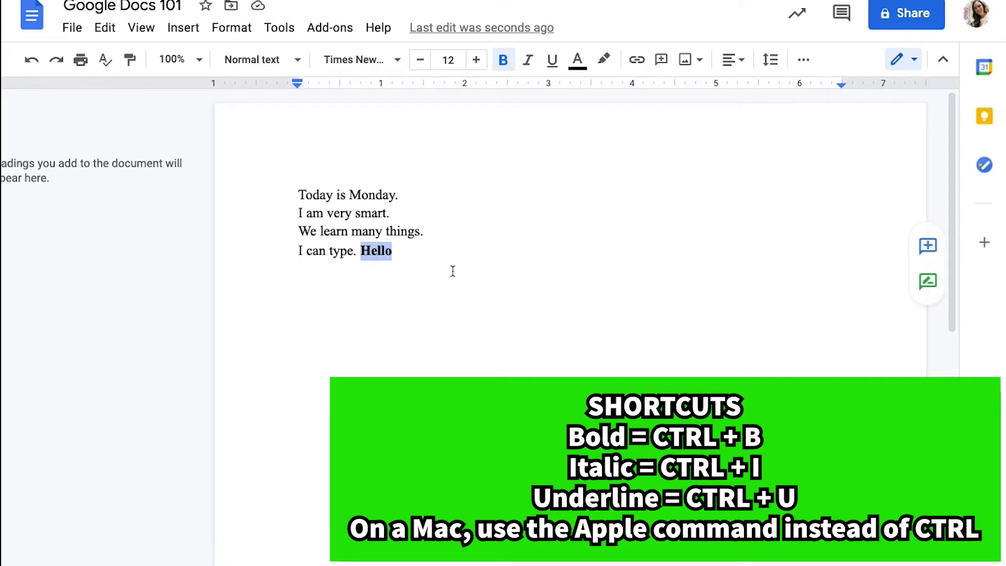
{"action": "left_click", "coordinate": [502, 60]}
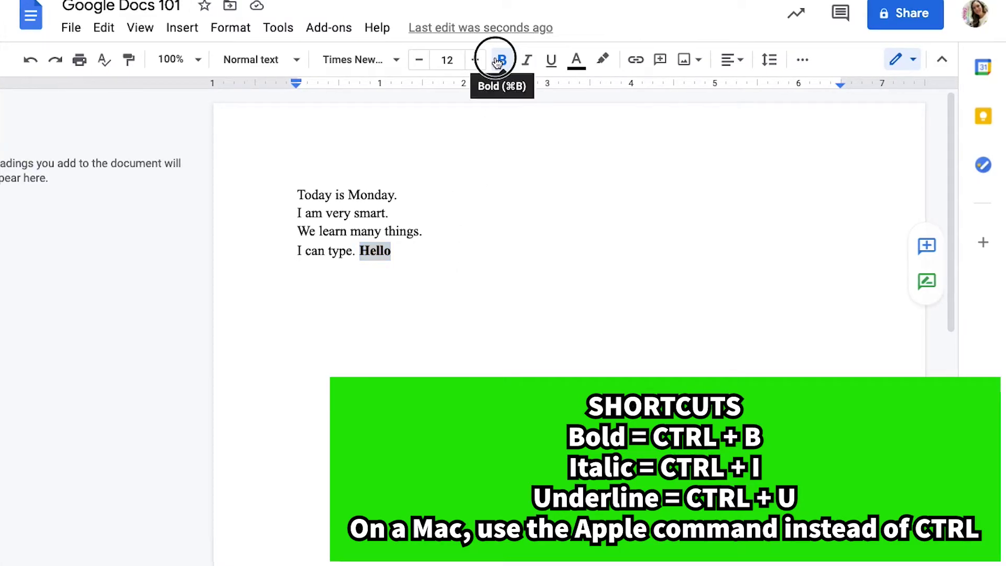
{"action": "left_click", "coordinate": [528, 68]}
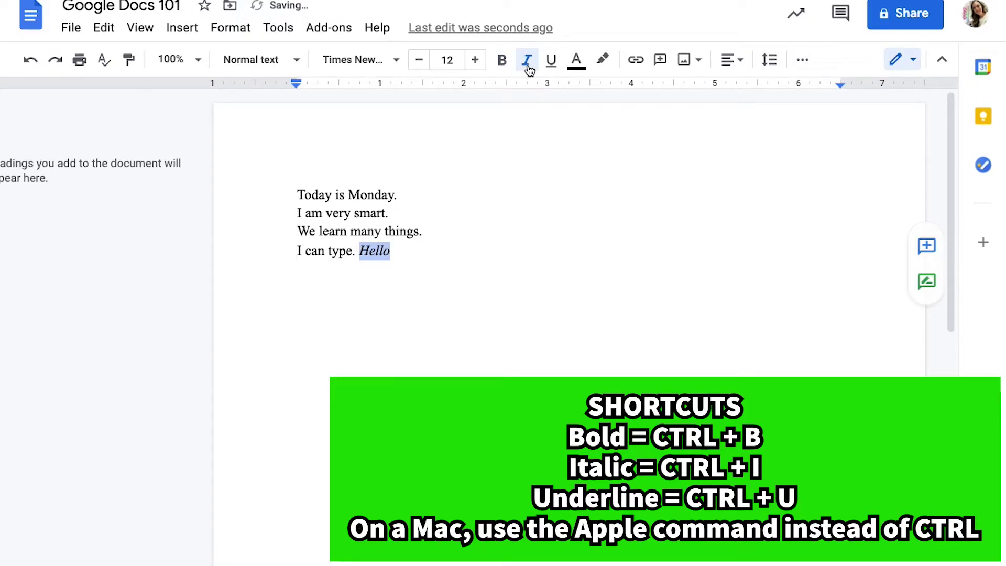
{"action": "left_click", "coordinate": [529, 69]}
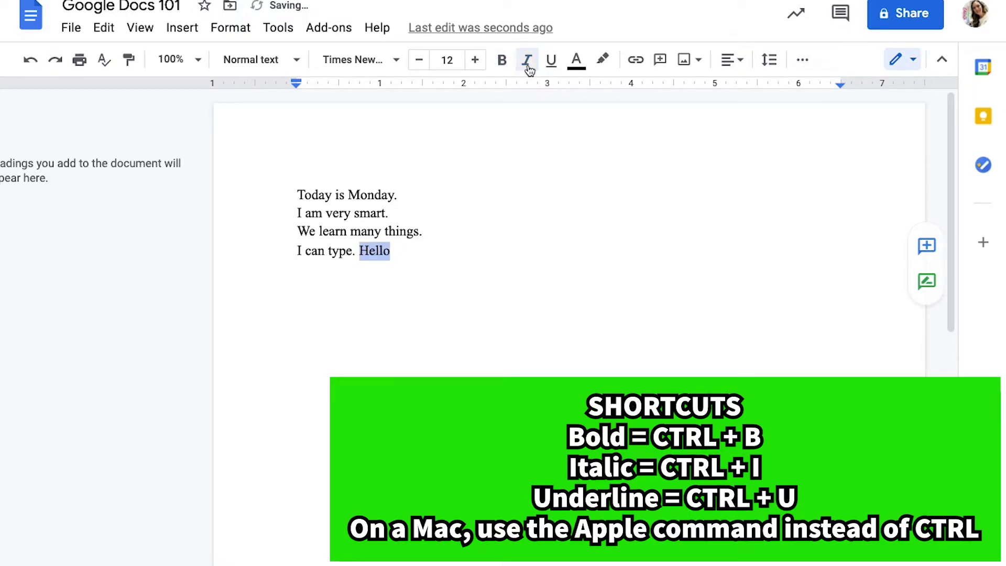
{"action": "left_click", "coordinate": [554, 61]}
{"action": "key", "text": "ctrl+u"}
{"action": "left_click", "coordinate": [398, 250]}
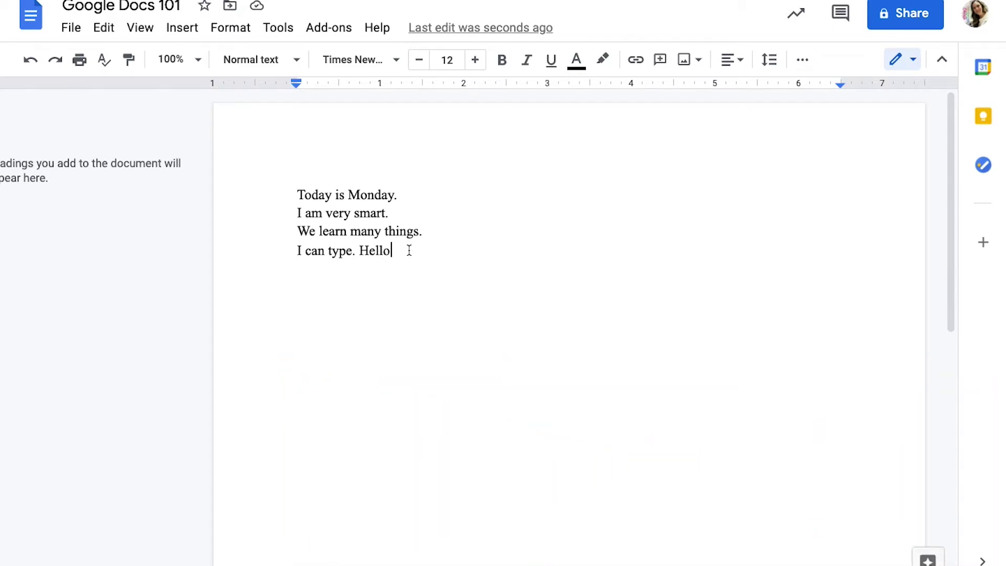
{"action": "double_click", "coordinate": [385, 252]}
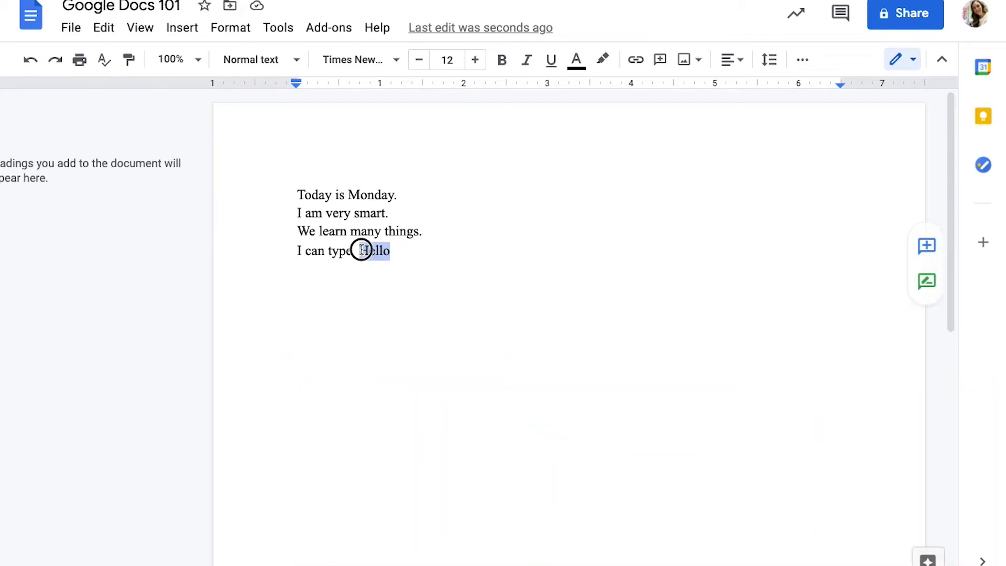
{"action": "left_click", "coordinate": [582, 69]}
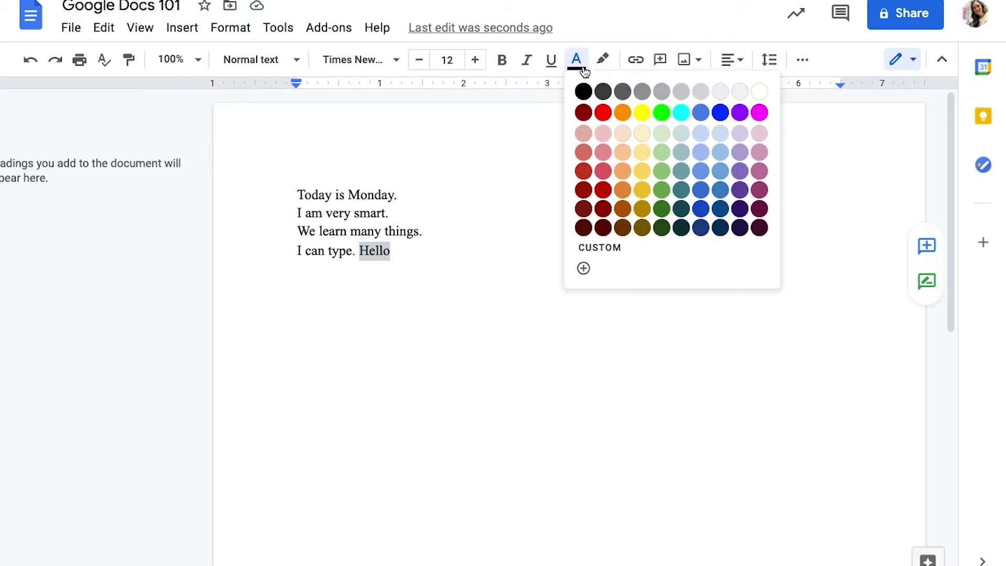
{"action": "left_click", "coordinate": [720, 112]}
{"action": "left_click", "coordinate": [520, 263]}
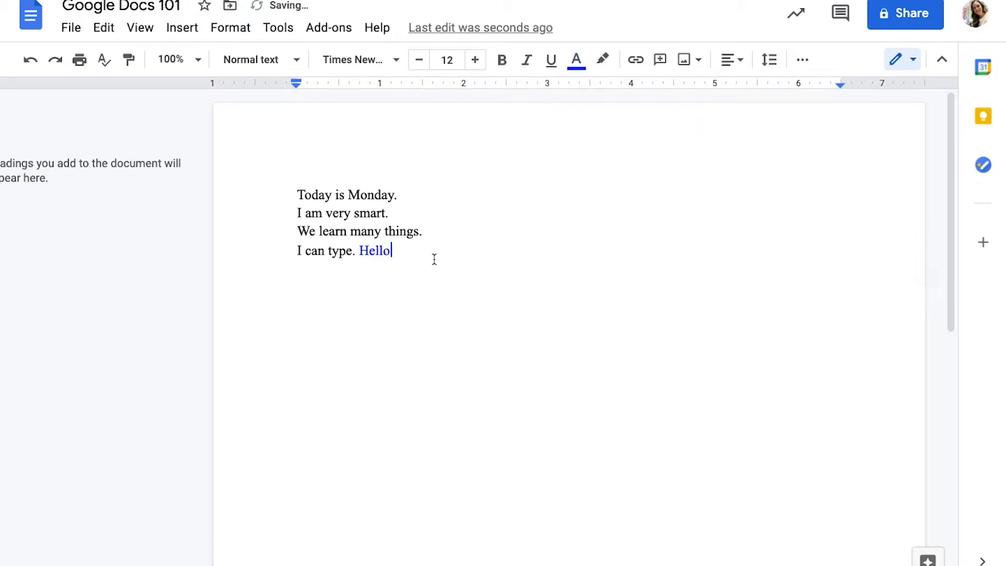
{"action": "double_click", "coordinate": [384, 249]}
{"action": "left_click", "coordinate": [577, 68]}
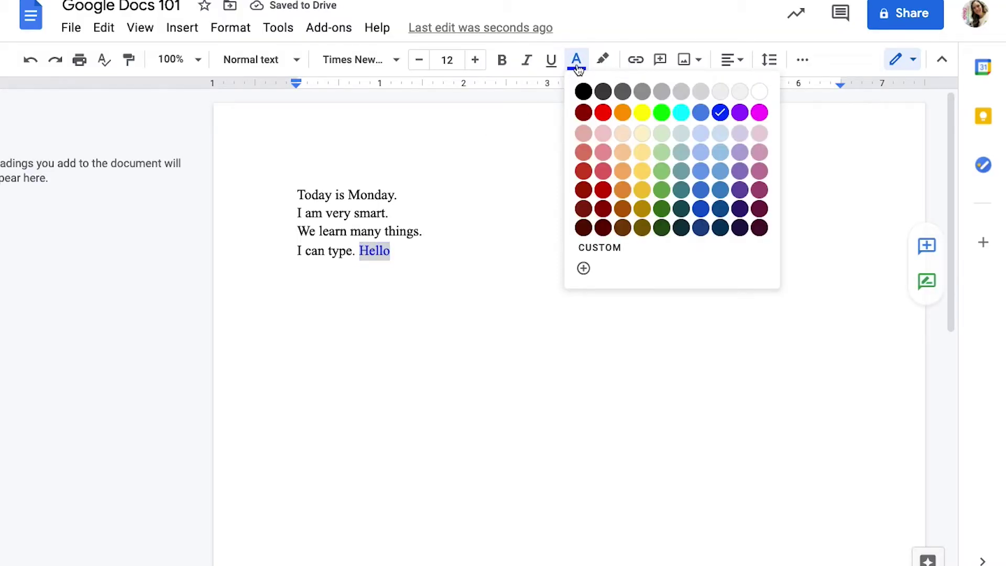
{"action": "left_click", "coordinate": [583, 92]}
{"action": "left_click", "coordinate": [434, 253]}
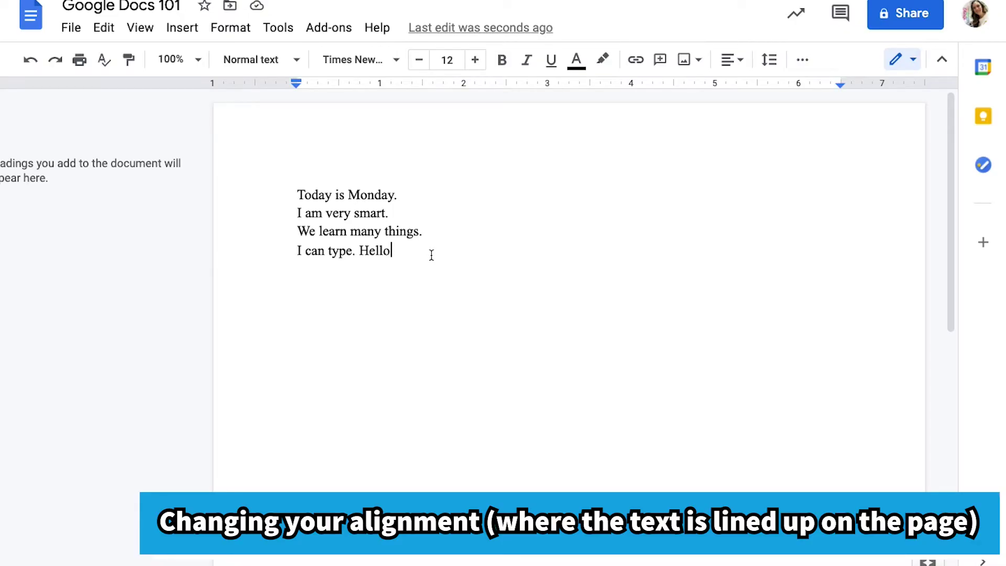
{"action": "left_click_drag", "start_coordinate": [295, 190], "coordinate": [404, 255]}
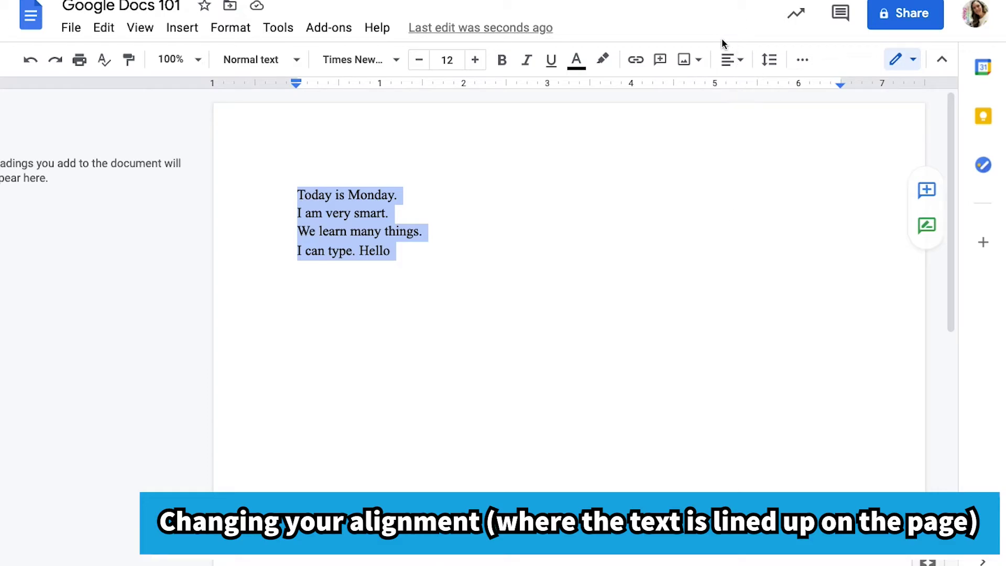
{"action": "left_click", "coordinate": [728, 62]}
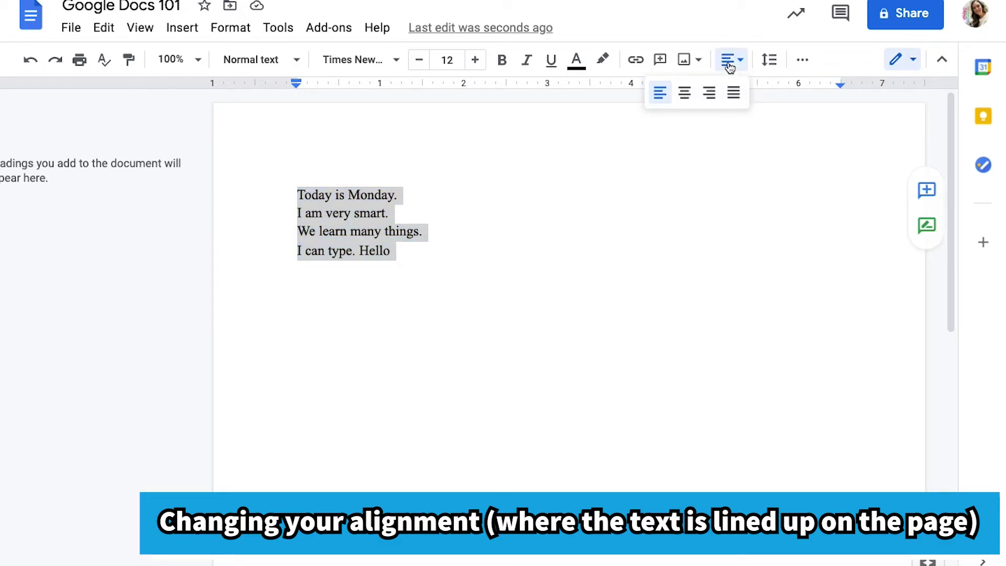
{"action": "left_click", "coordinate": [684, 93]}
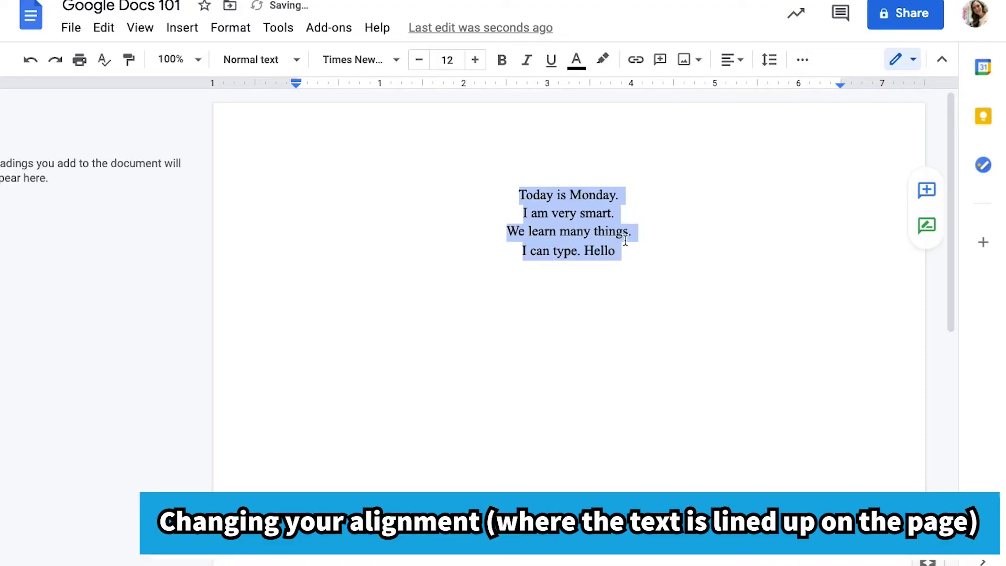
{"action": "left_click", "coordinate": [729, 60]}
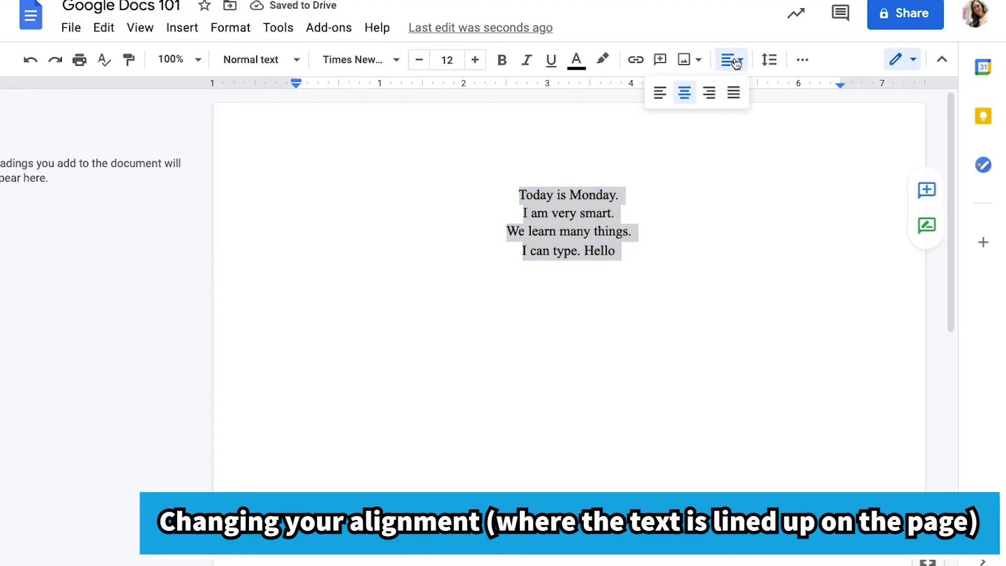
{"action": "left_click", "coordinate": [715, 98]}
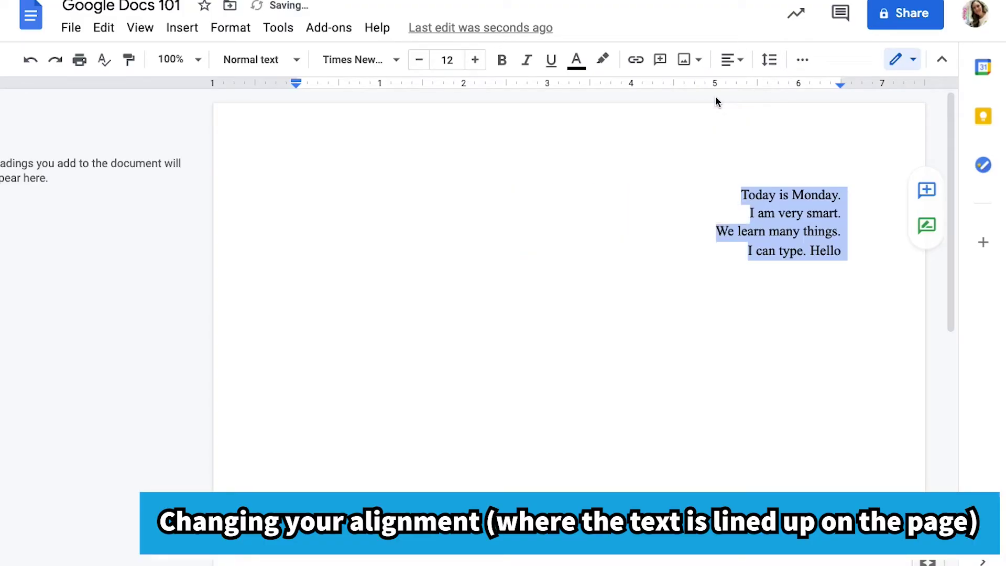
{"action": "left_click", "coordinate": [732, 62]}
{"action": "left_click", "coordinate": [659, 93]}
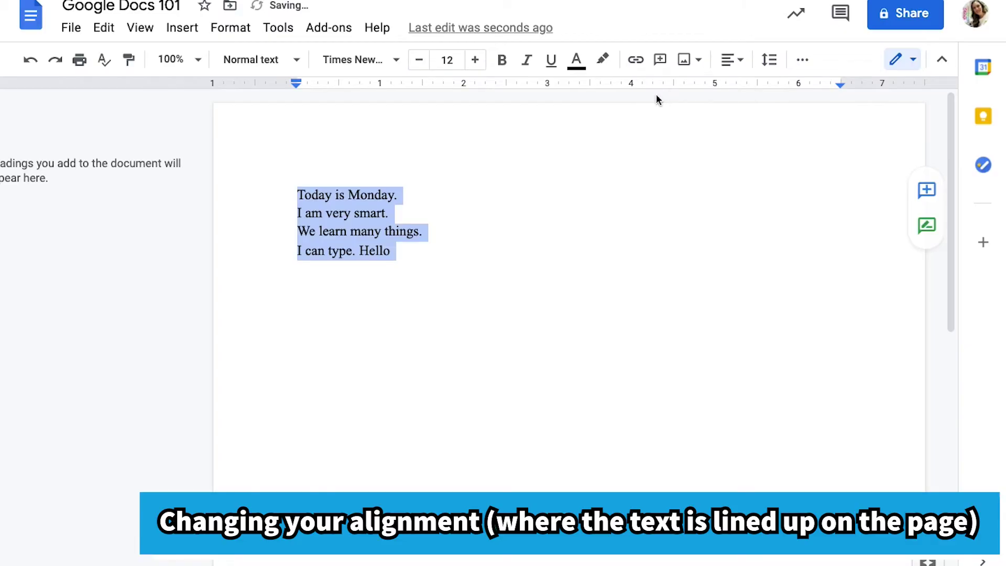
{"action": "left_click", "coordinate": [411, 260]}
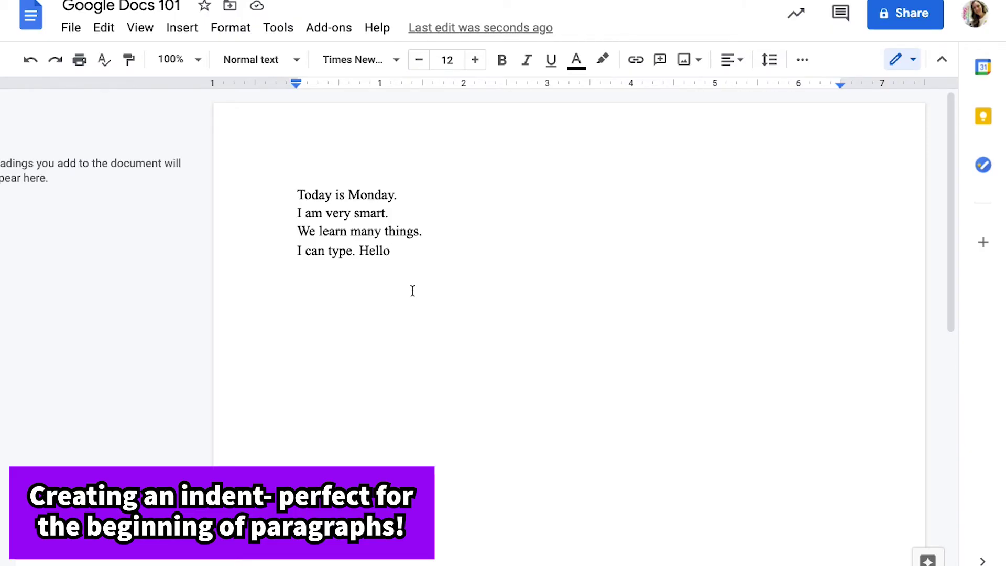
Add two new lines after Hello, indent with a tab, and type 'To begin with,'.
{"action": "key", "text": "Return"}
{"action": "key", "text": "Return"}
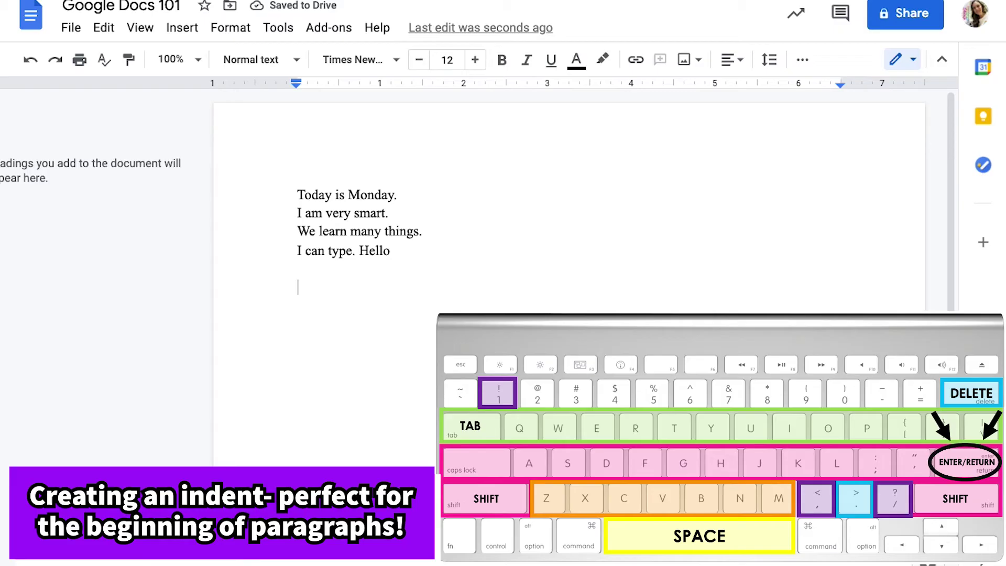
{"action": "key", "text": "Return"}
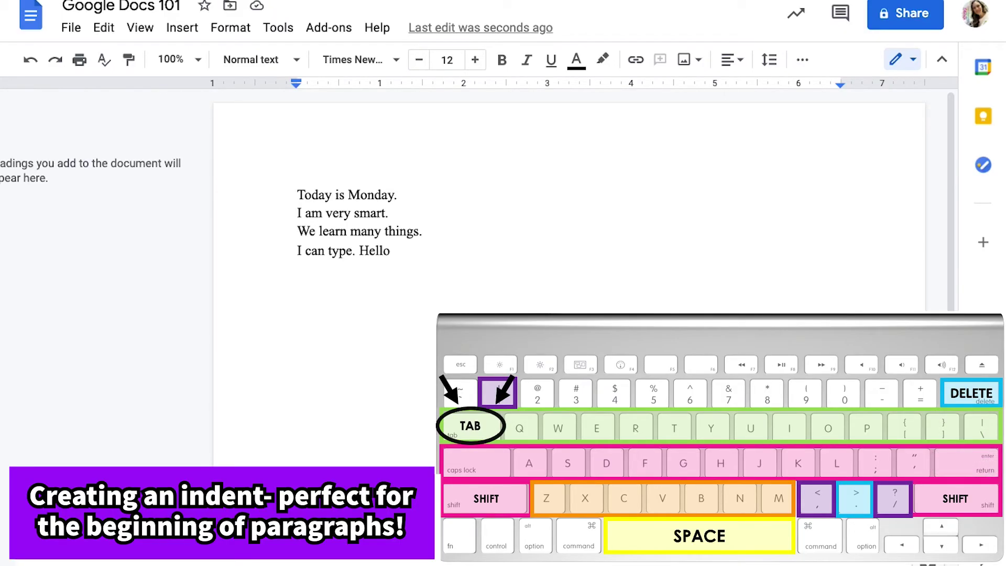
{"action": "key", "text": "Tab"}
{"action": "type", "text": "To begin with,"}
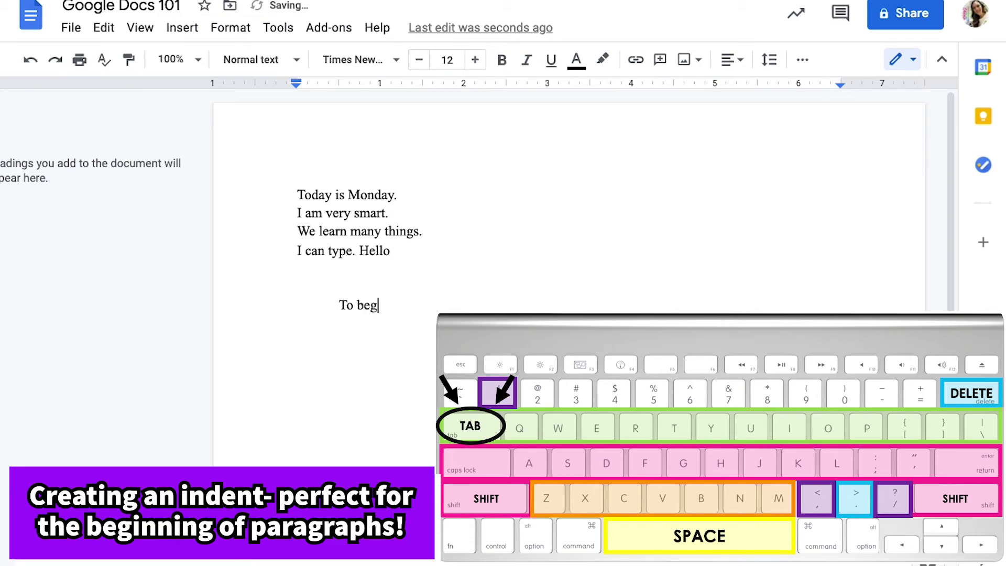